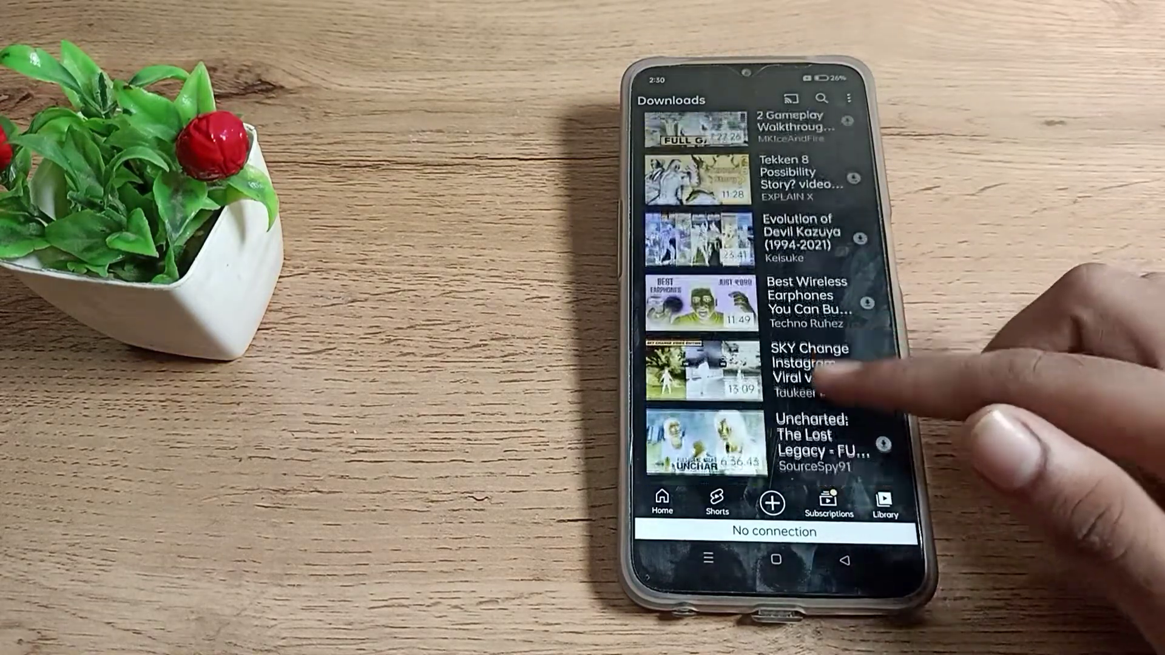
pyautogui.scroll(-5, 774, 364)
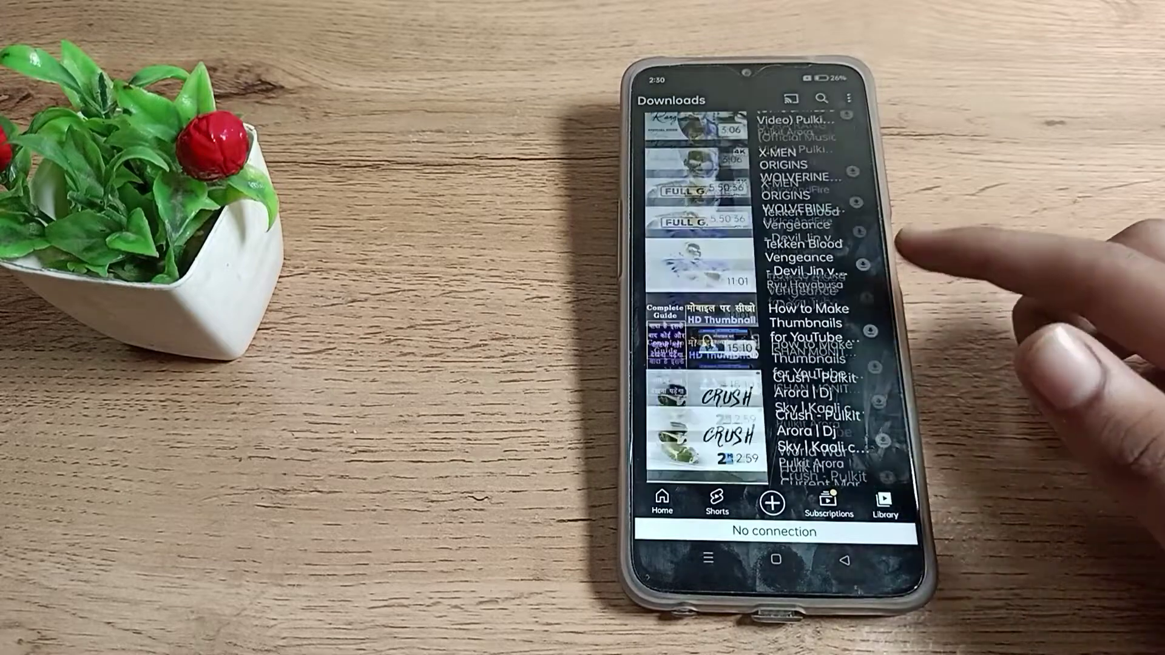
pyautogui.scroll(-5, 774, 364)
# Step: Bring up the recent apps overview from YouTube
pyautogui.moveTo(776, 582); pyautogui.dragTo(776, 365)
# Step: Close YouTube from Recents and open the all-apps list
pyautogui.moveTo(755, 319); pyautogui.dragTo(756, 110)
pyautogui.click(774, 273)
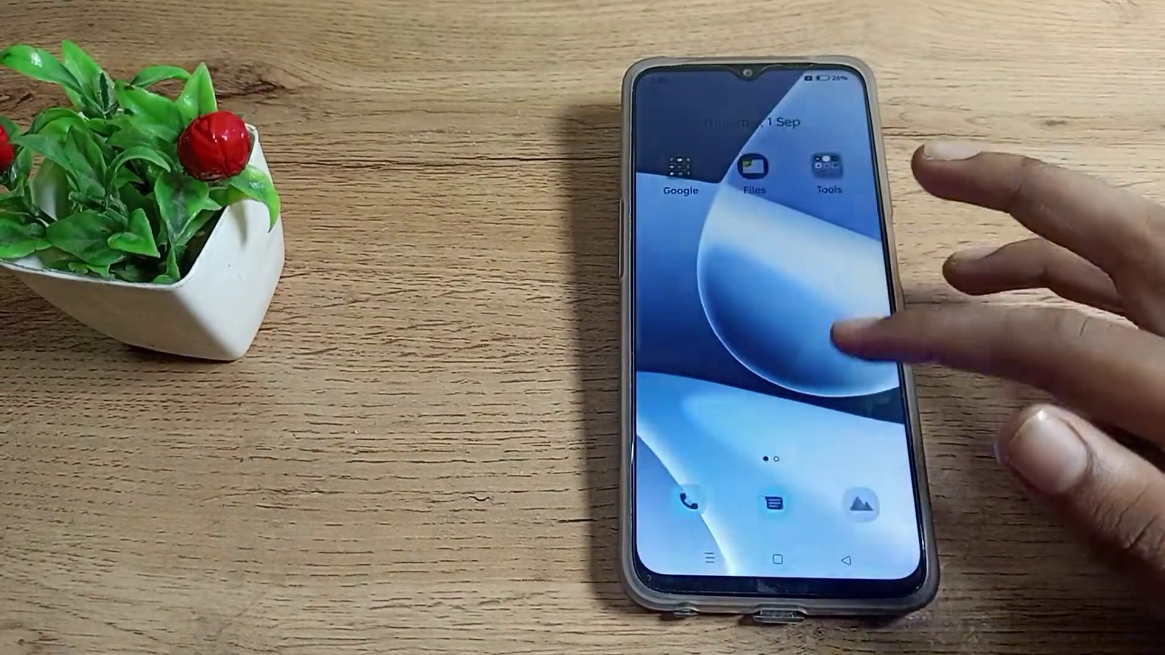
pyautogui.moveTo(774, 456); pyautogui.dragTo(774, 182)
pyautogui.scroll(-5, 773, 364)
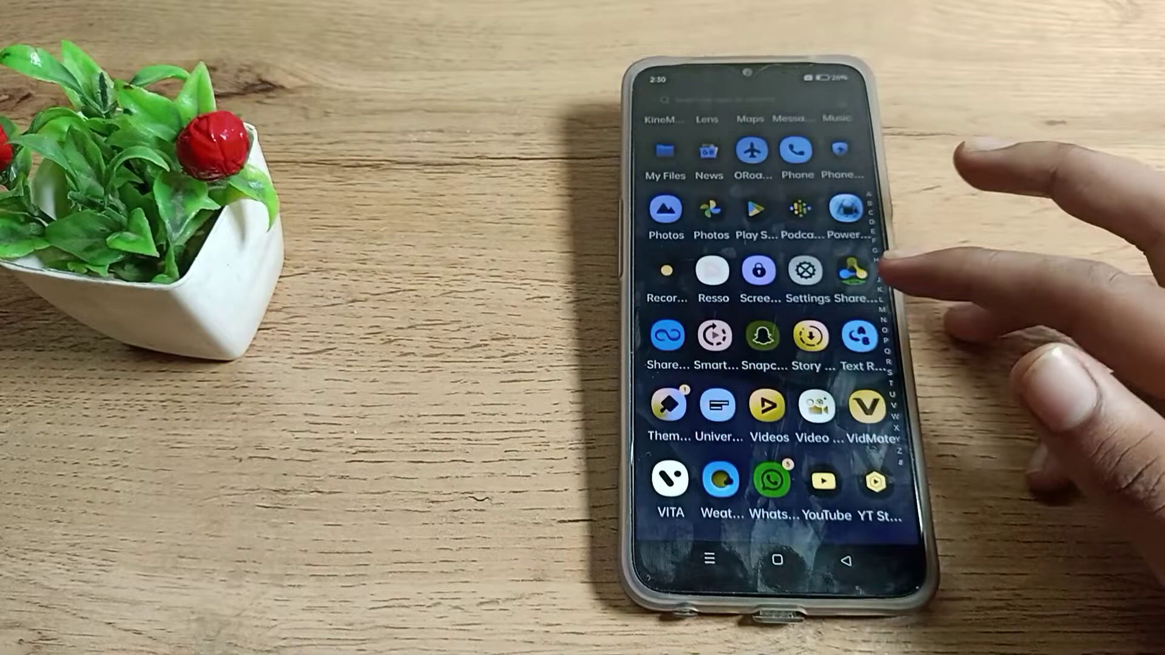
# Step: Go to Settings > System settings > Accessibility and select the Vision tab
pyautogui.click(803, 241)
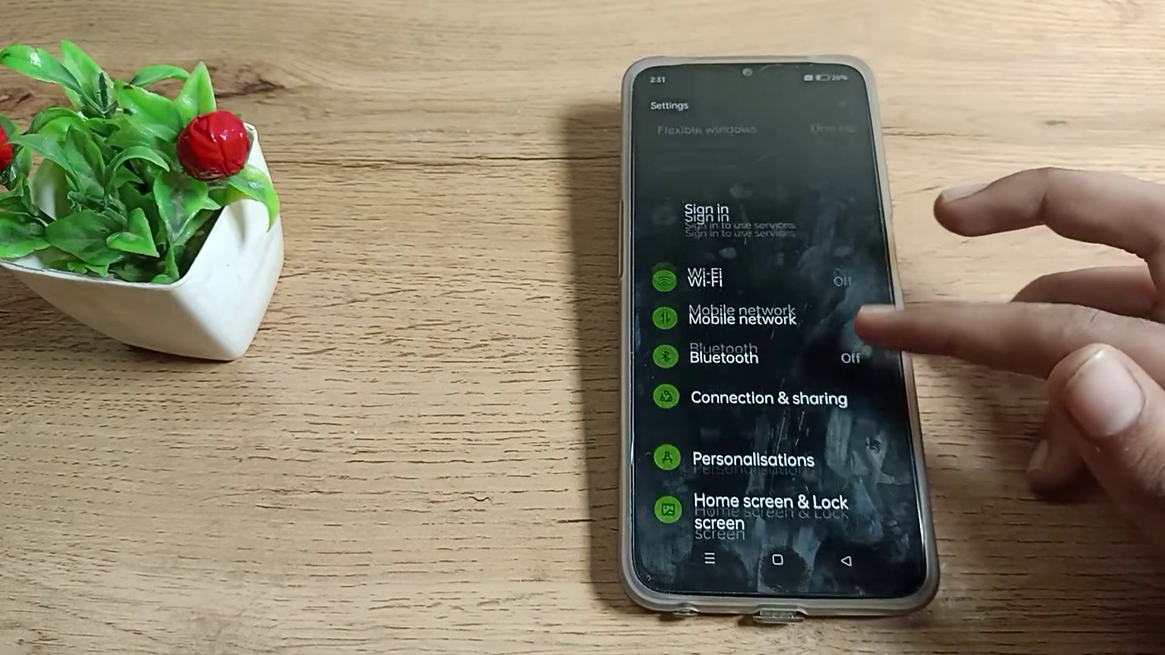
pyautogui.scroll(-5, 775, 364)
pyautogui.scroll(-5, 774, 364)
pyautogui.scroll(-3, 773, 364)
pyautogui.scroll(-2, 774, 410)
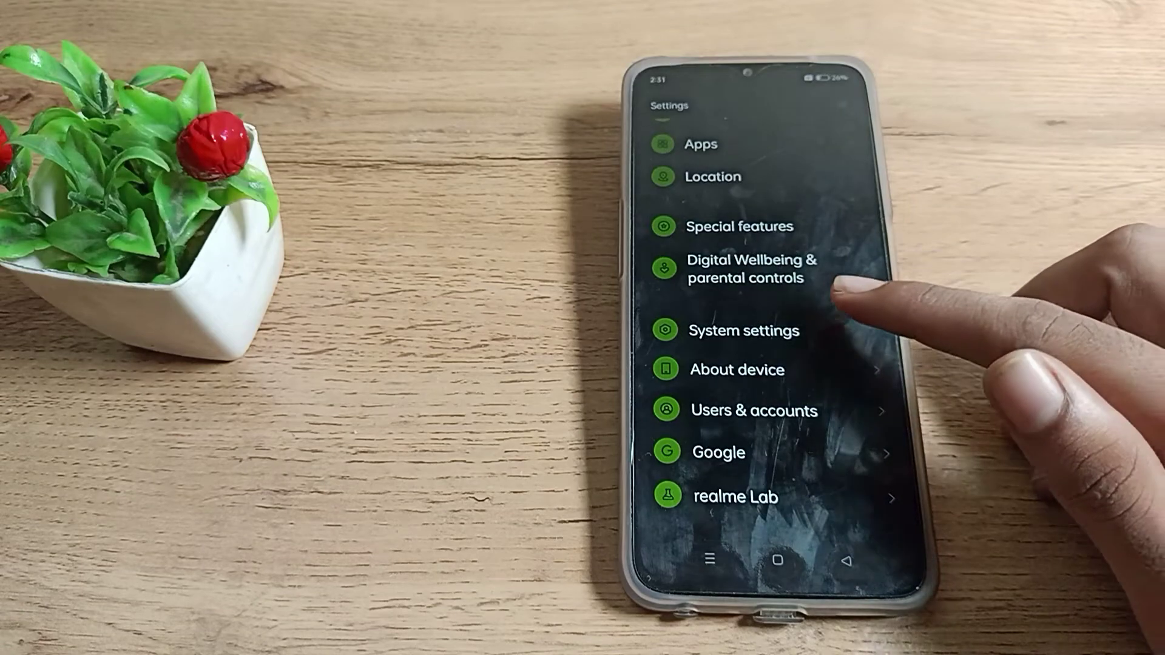
pyautogui.click(819, 330)
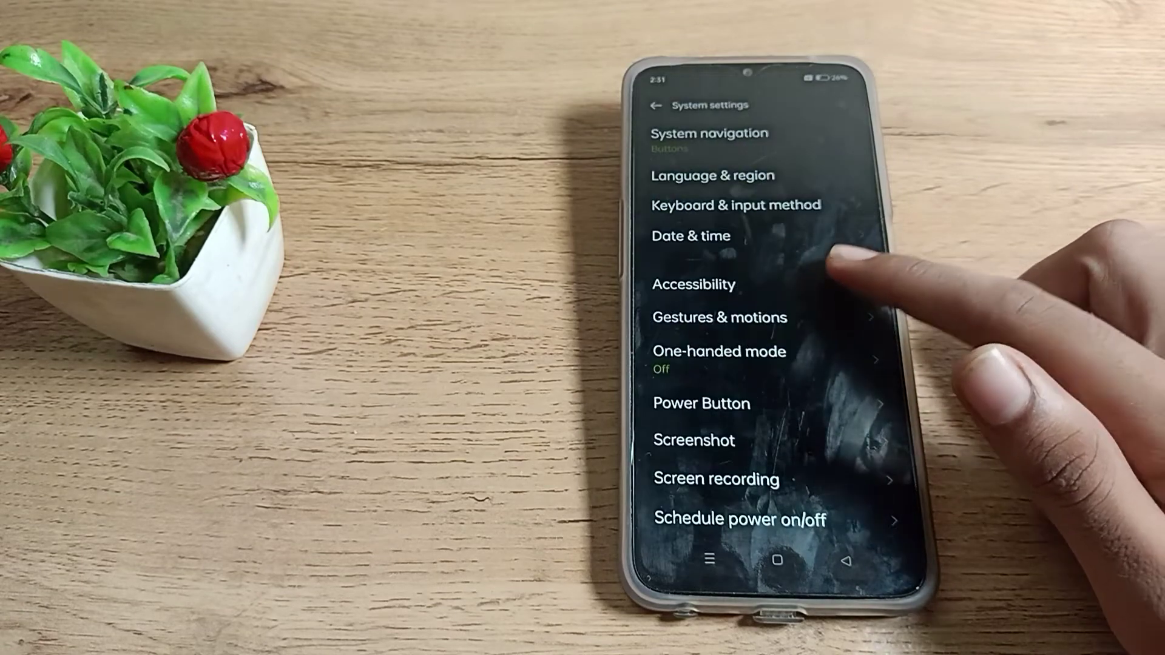
pyautogui.click(820, 284)
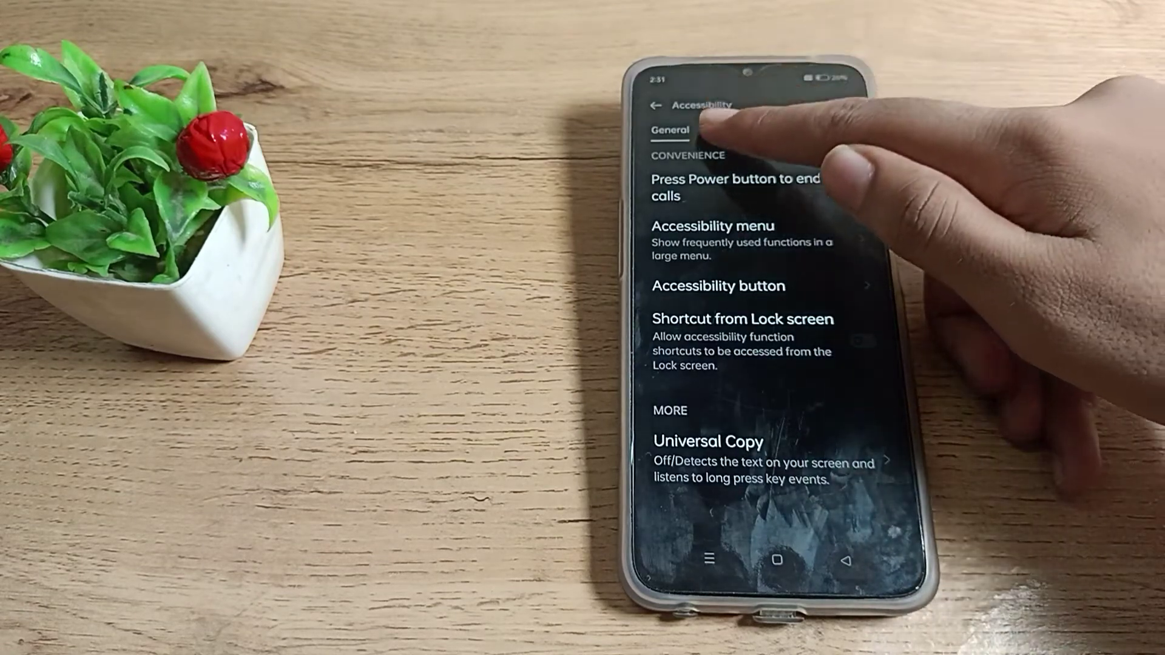
pyautogui.click(728, 130)
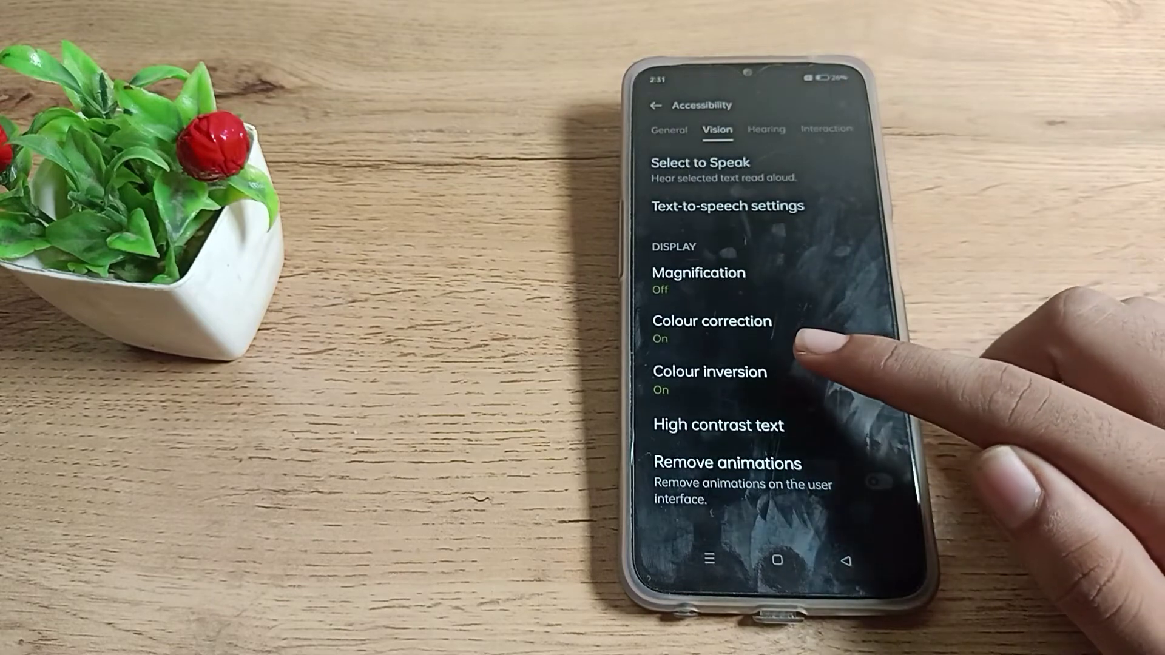
# Step: Switch Colour inversion off and return to the Vision list
pyautogui.click(819, 375)
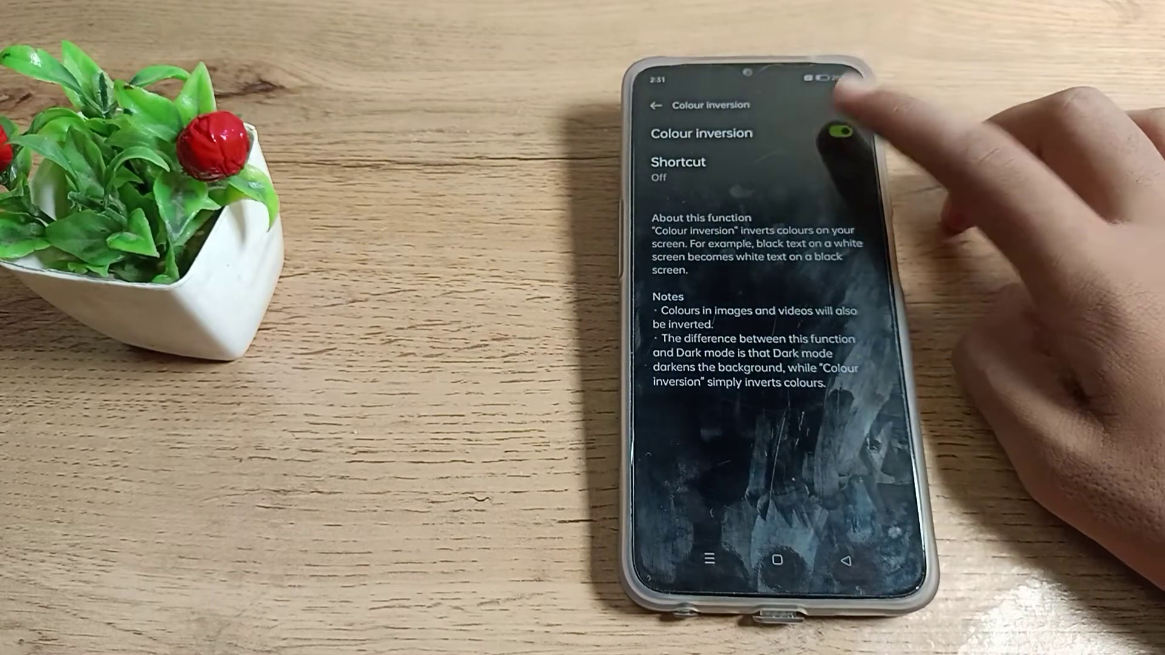
pyautogui.click(840, 133)
pyautogui.press('Escape')
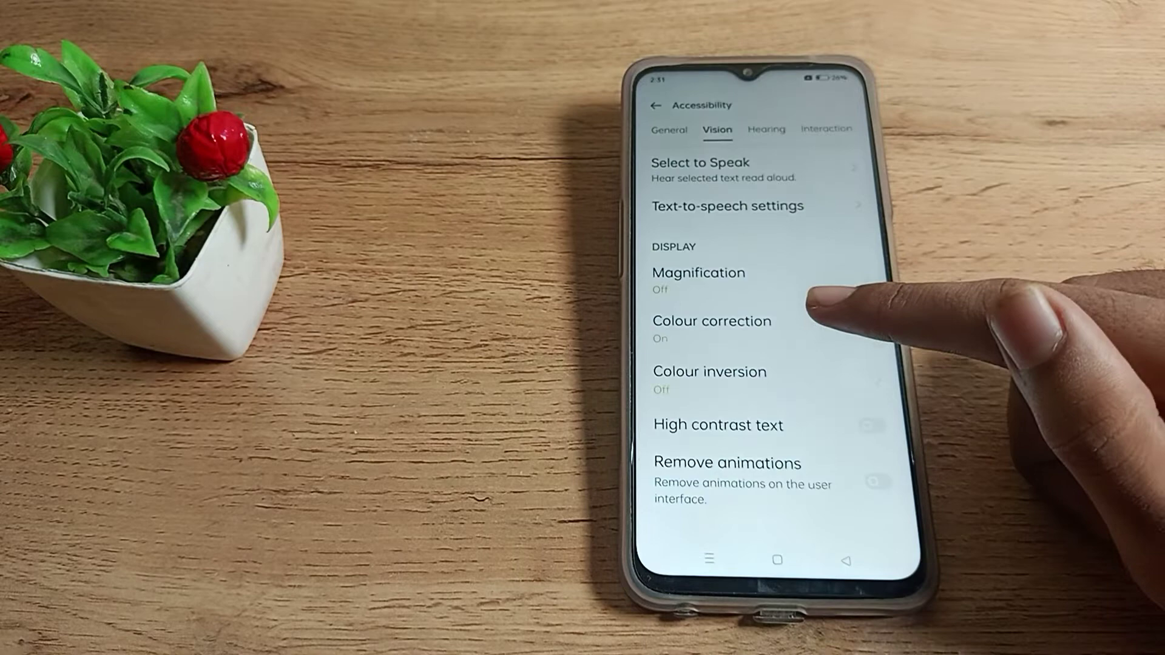
# Step: Switch Colour correction off and return to the Vision list
pyautogui.click(774, 323)
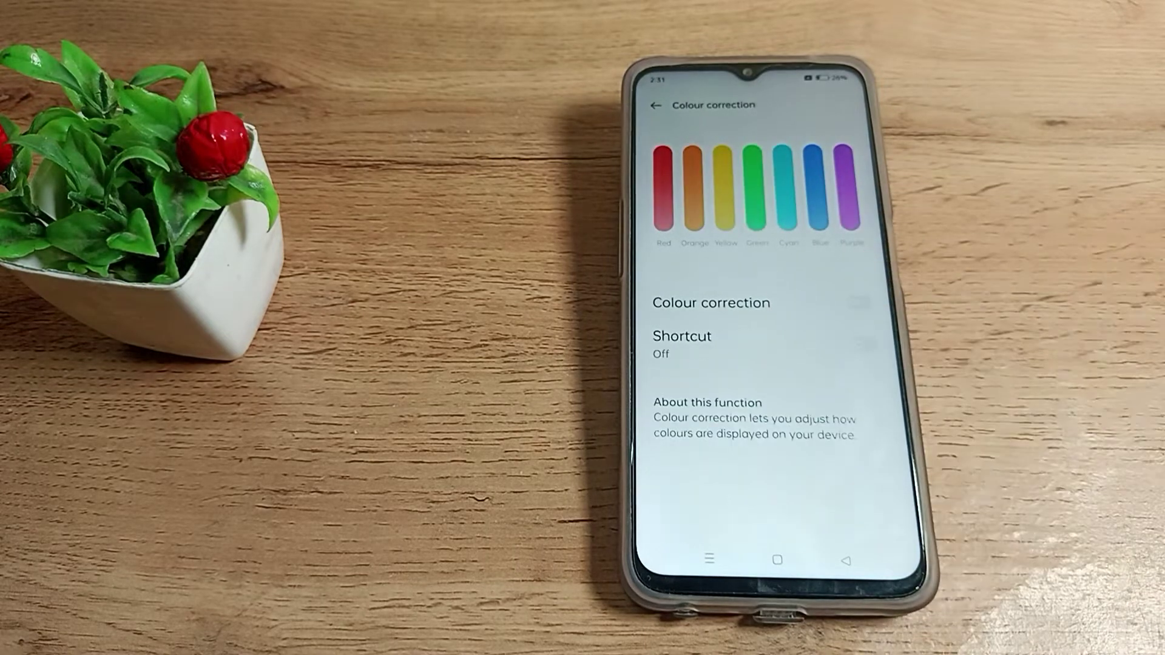
pyautogui.click(846, 560)
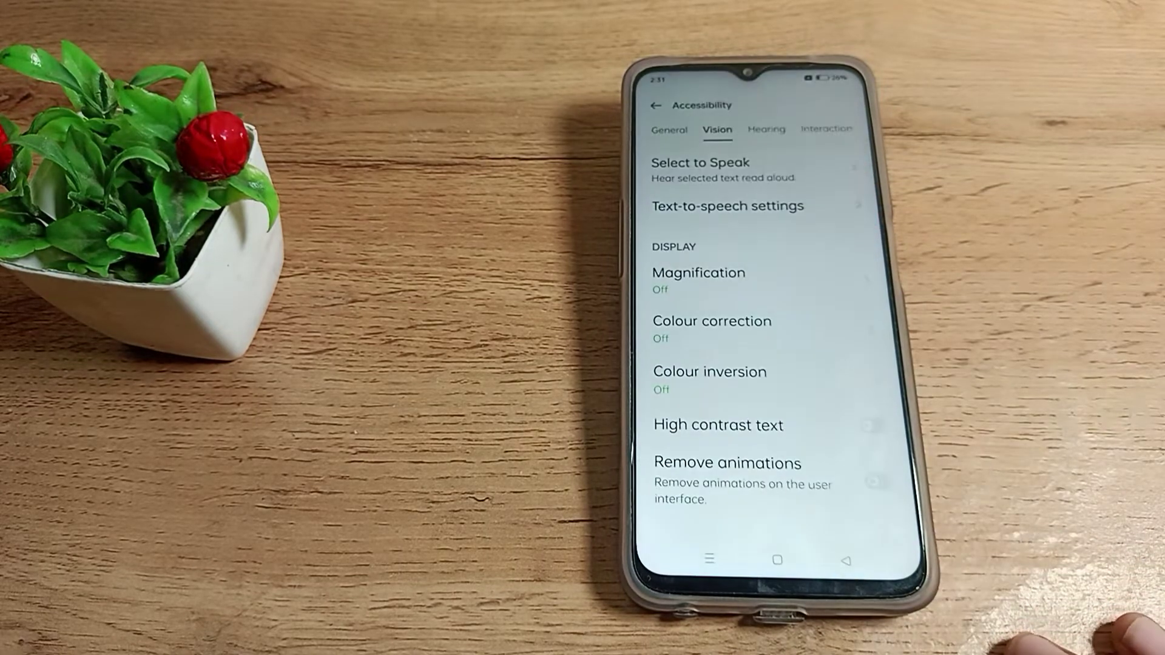
pyautogui.click(777, 558)
# Step: Close Settings from Recents and reopen YouTube to check its colours
pyautogui.click(710, 560)
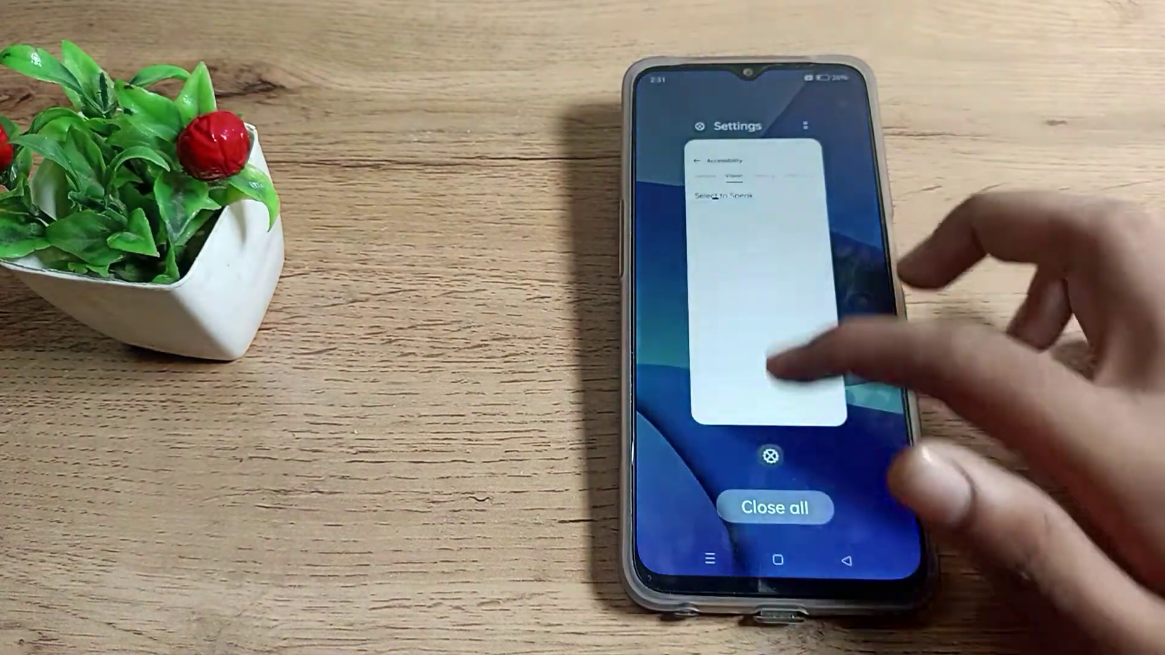
pyautogui.moveTo(775, 365); pyautogui.dragTo(773, 137)
pyautogui.click(774, 364)
pyautogui.moveTo(783, 410); pyautogui.dragTo(782, 183)
pyautogui.scroll(-5, 774, 364)
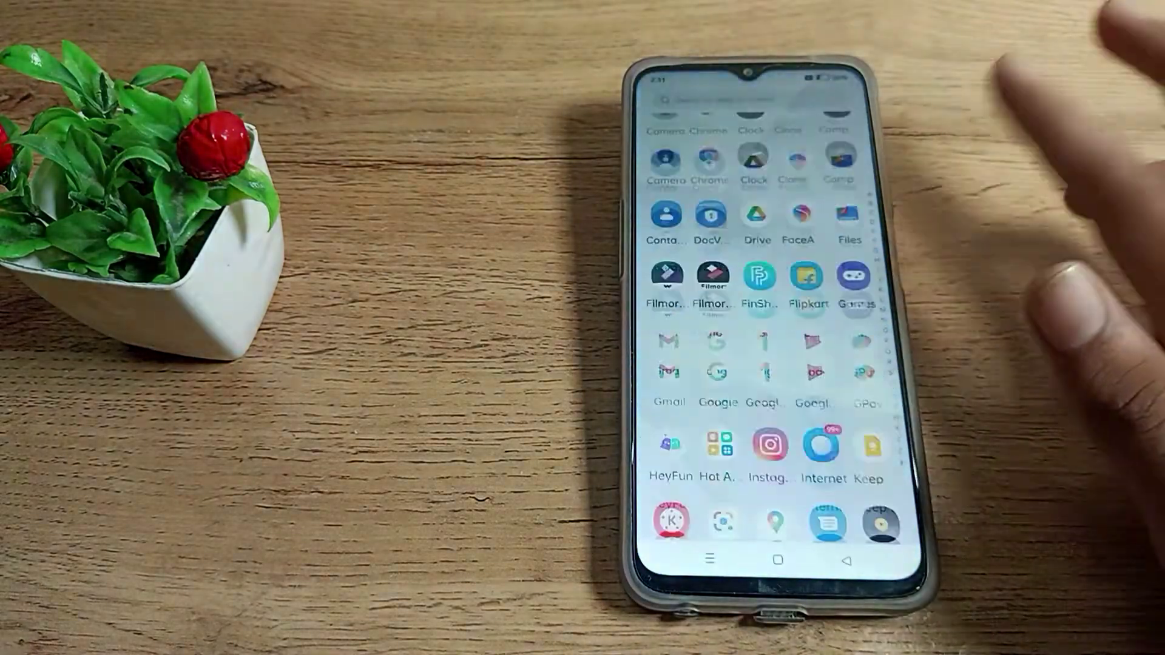
pyautogui.scroll(-5, 774, 364)
pyautogui.click(824, 492)
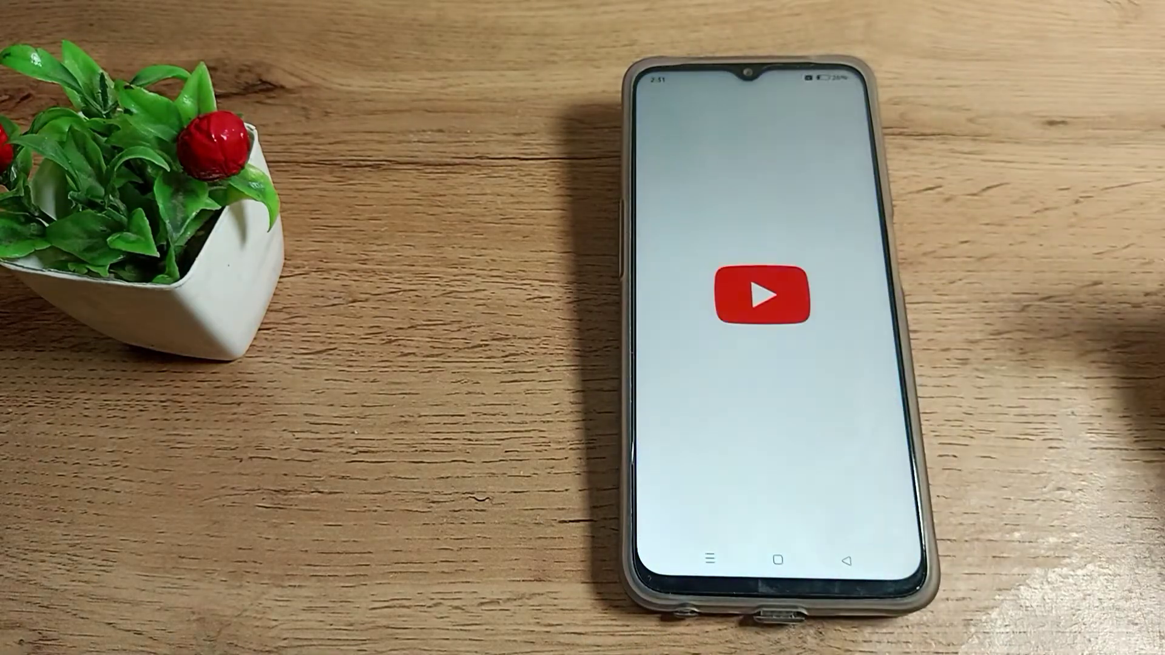
pyautogui.scroll(-5, 773, 364)
pyautogui.scroll(-5, 774, 364)
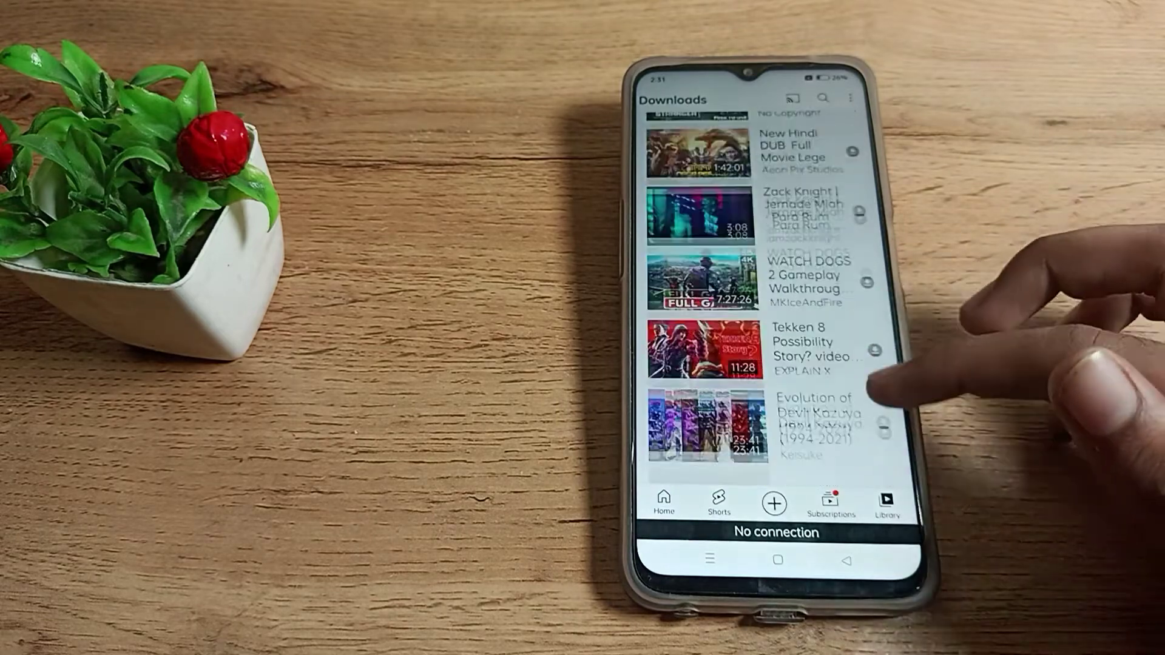
pyautogui.scroll(-5, 773, 365)
pyautogui.scroll(5, 775, 365)
pyautogui.scroll(5, 774, 364)
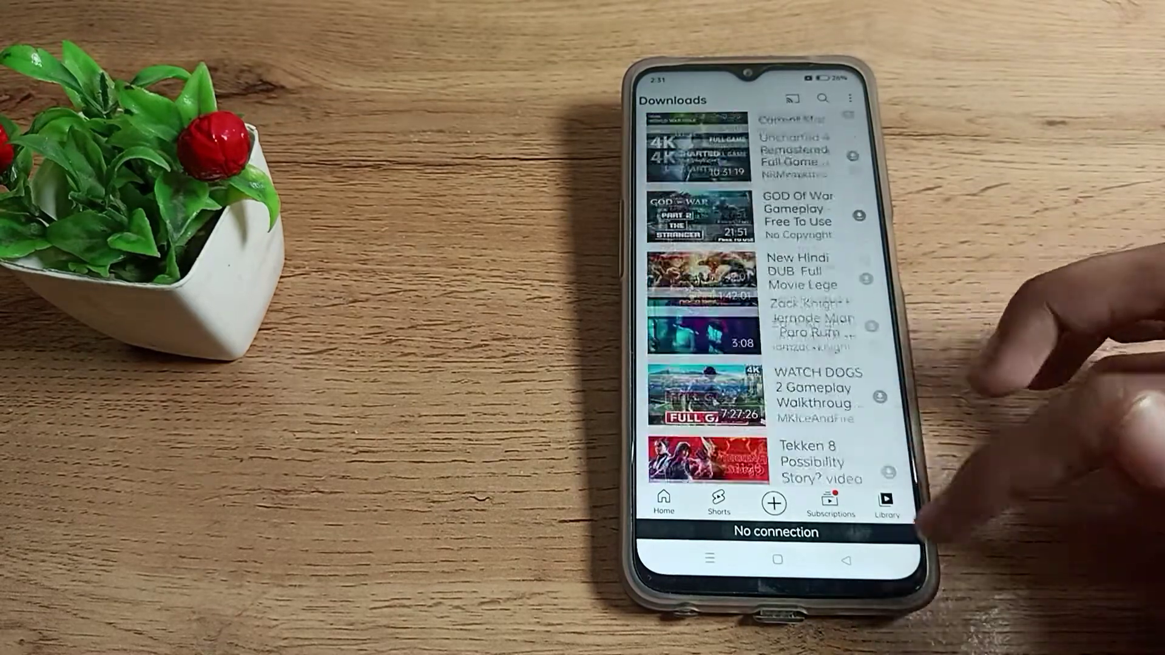
pyautogui.scroll(5, 774, 364)
# Step: Close YouTube from Recents and bring up the all-apps list
pyautogui.click(711, 558)
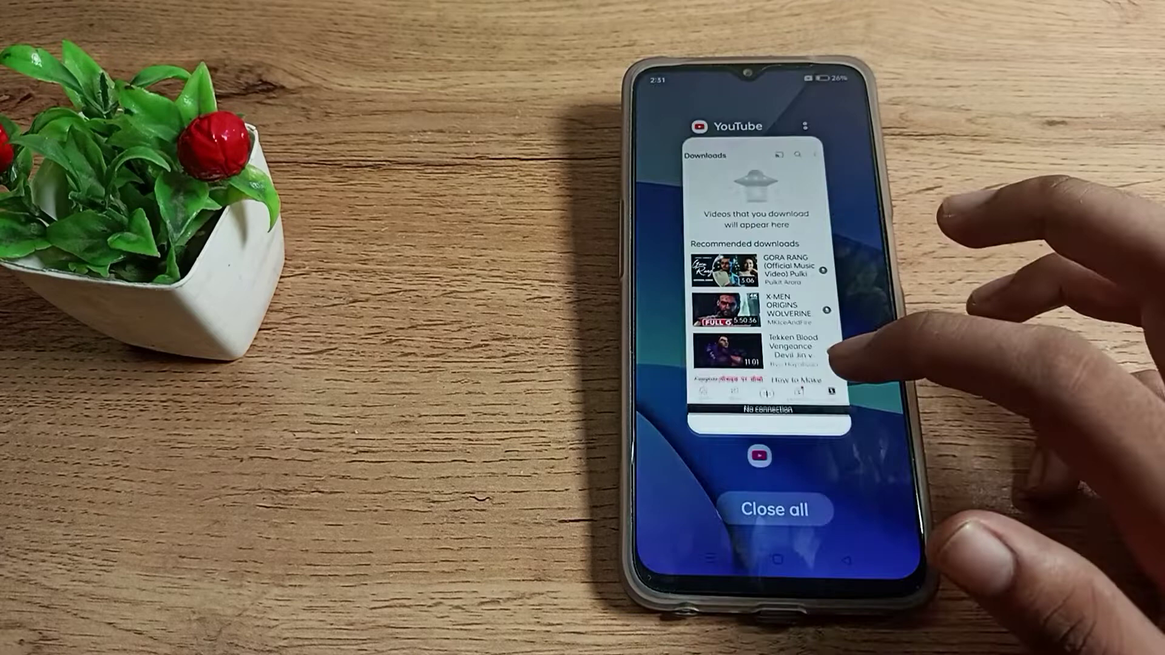
pyautogui.moveTo(770, 364); pyautogui.dragTo(770, 136)
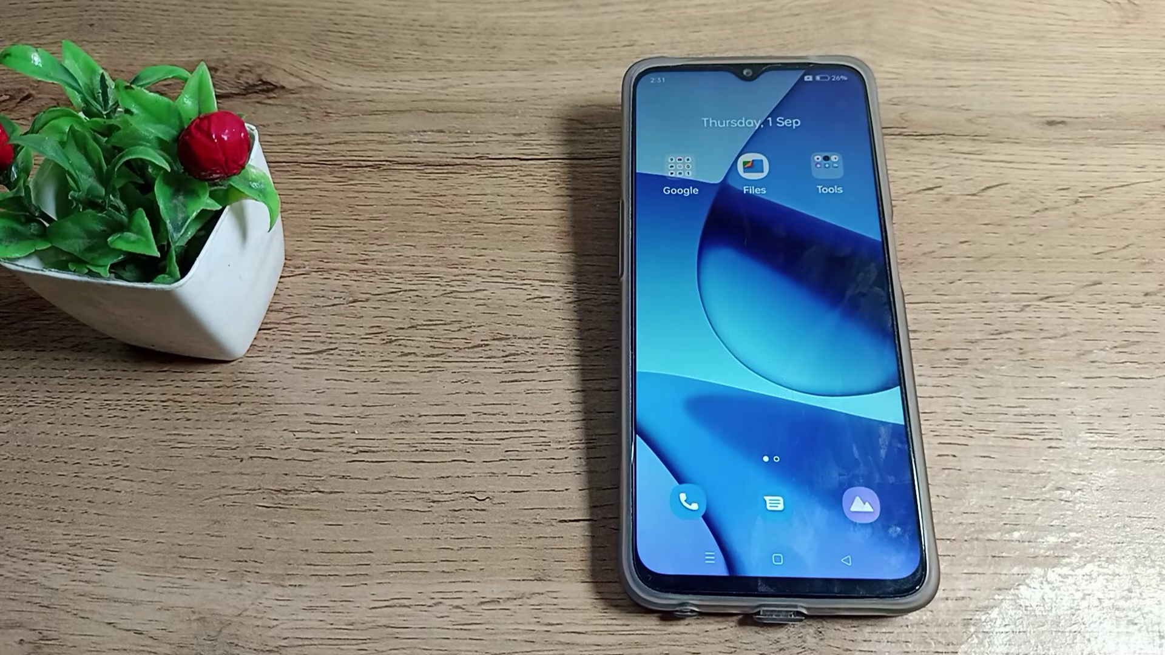
pyautogui.moveTo(774, 409); pyautogui.dragTo(774, 182)
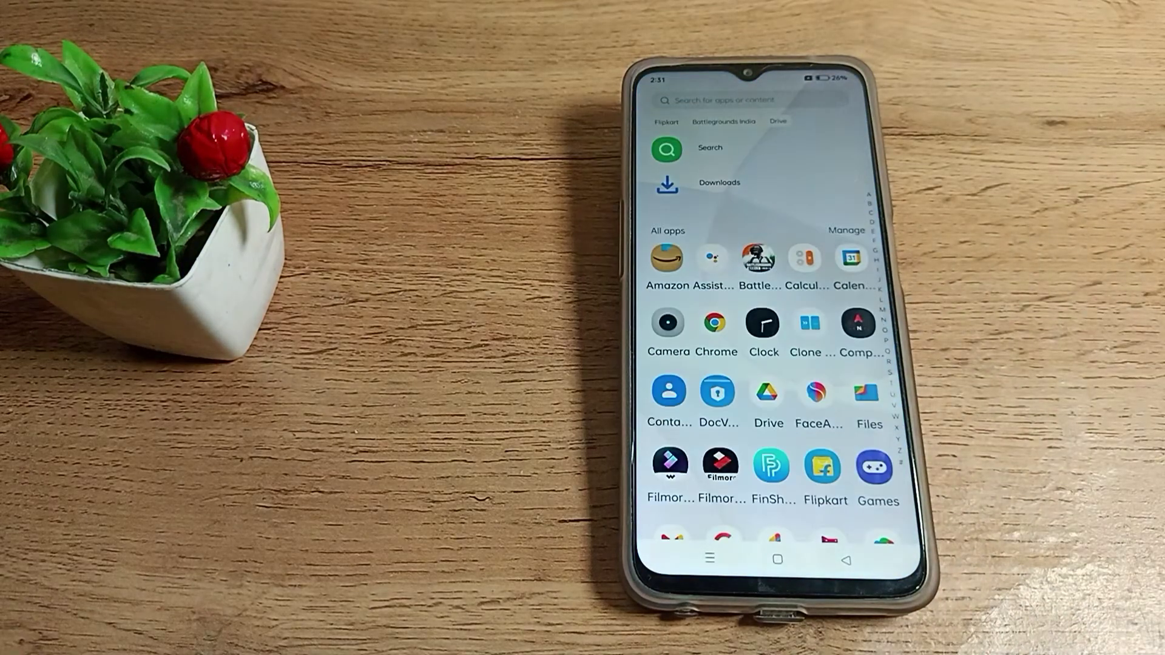